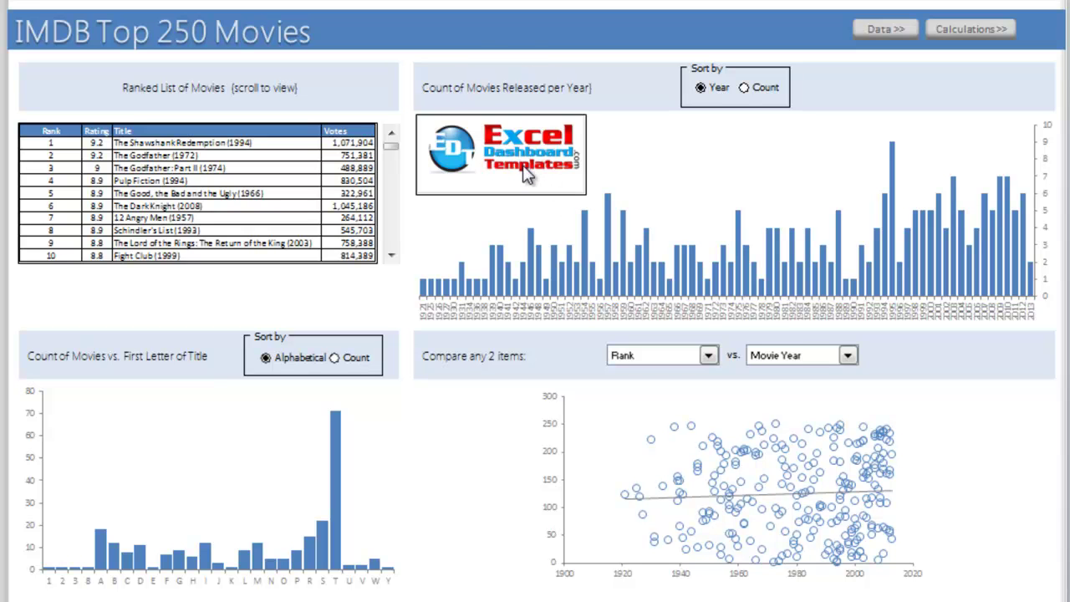
Step: Scroll the ranked movie list down past the top ten until rank 108 shows
{"action": "left_click", "coordinate": [516, 179]}
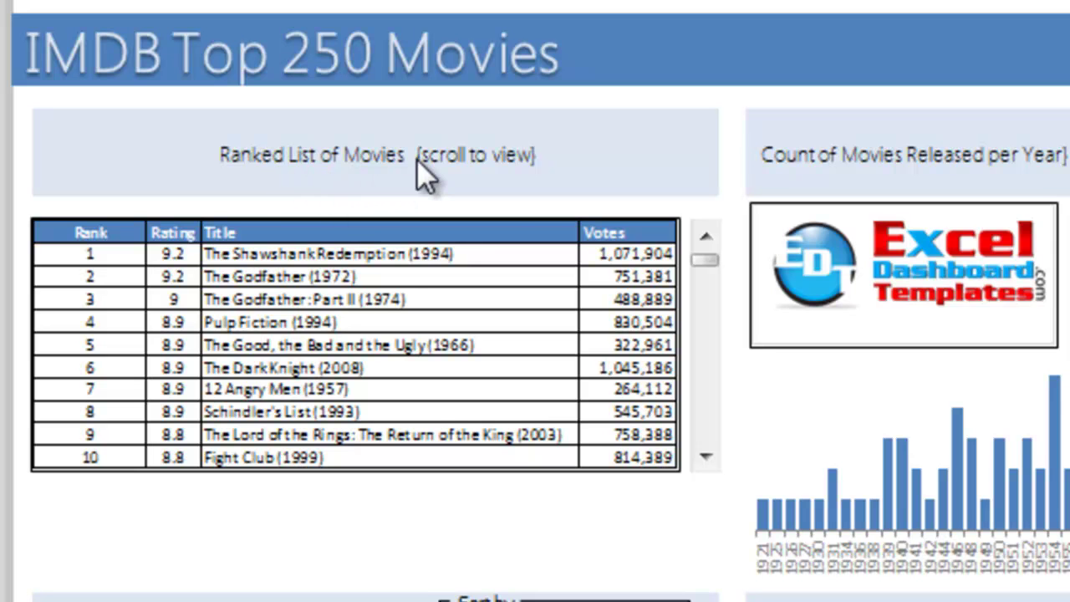
{"action": "left_click", "coordinate": [704, 457]}
{"action": "left_click", "coordinate": [705, 457]}
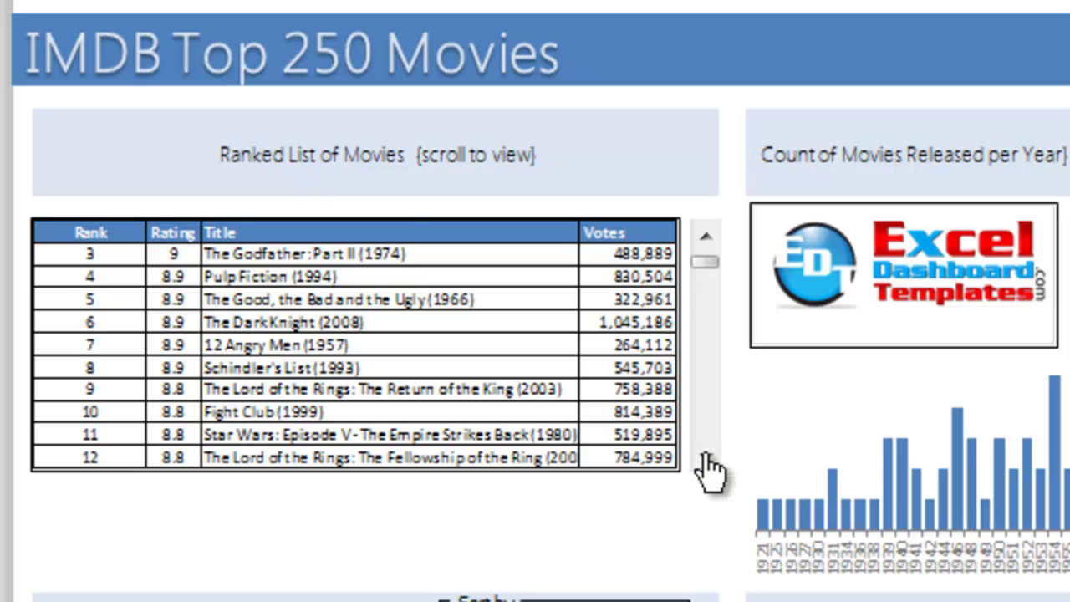
{"action": "left_click", "coordinate": [705, 457]}
{"action": "left_click", "coordinate": [705, 456]}
{"action": "left_click", "coordinate": [705, 456]}
{"action": "left_click", "coordinate": [705, 456]}
{"action": "left_click", "coordinate": [705, 456]}
{"action": "left_click", "coordinate": [705, 457]}
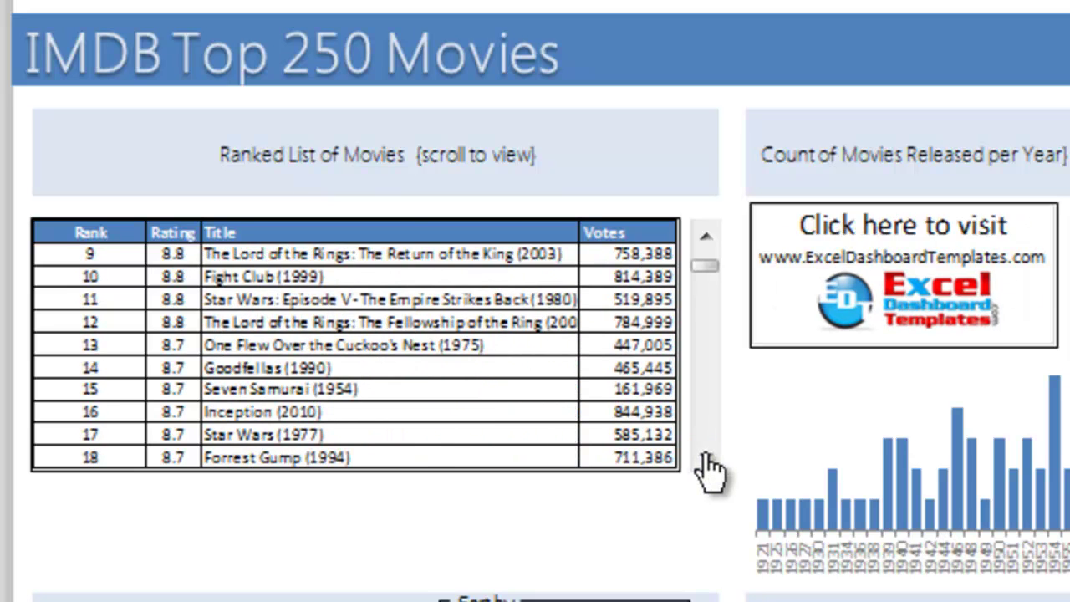
{"action": "left_click", "coordinate": [705, 457]}
{"action": "left_click_drag", "start_coordinate": [707, 264], "coordinate": [710, 340]}
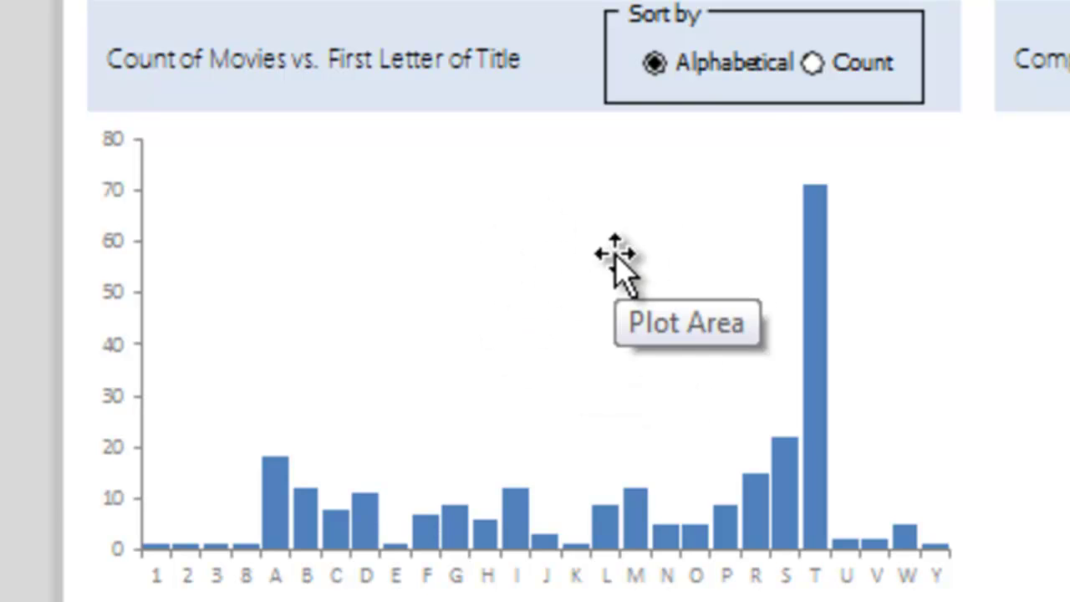
Step: Sort the first-letter chart by Count, then Alphabetical, then Count again, so T (71) leads
{"action": "left_click", "coordinate": [852, 74]}
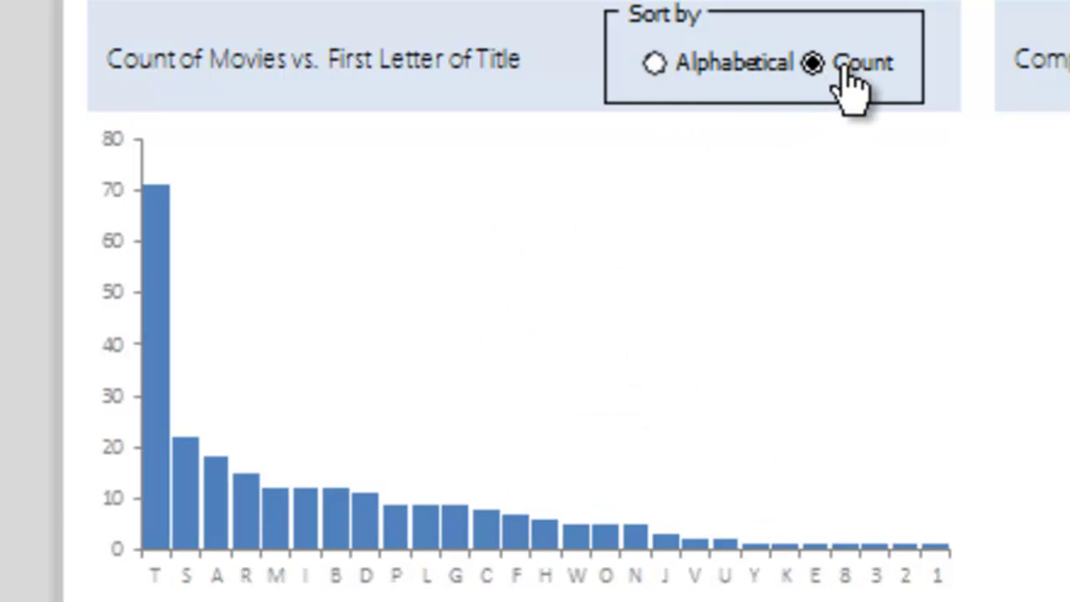
{"action": "mouse_move", "coordinate": [162, 203]}
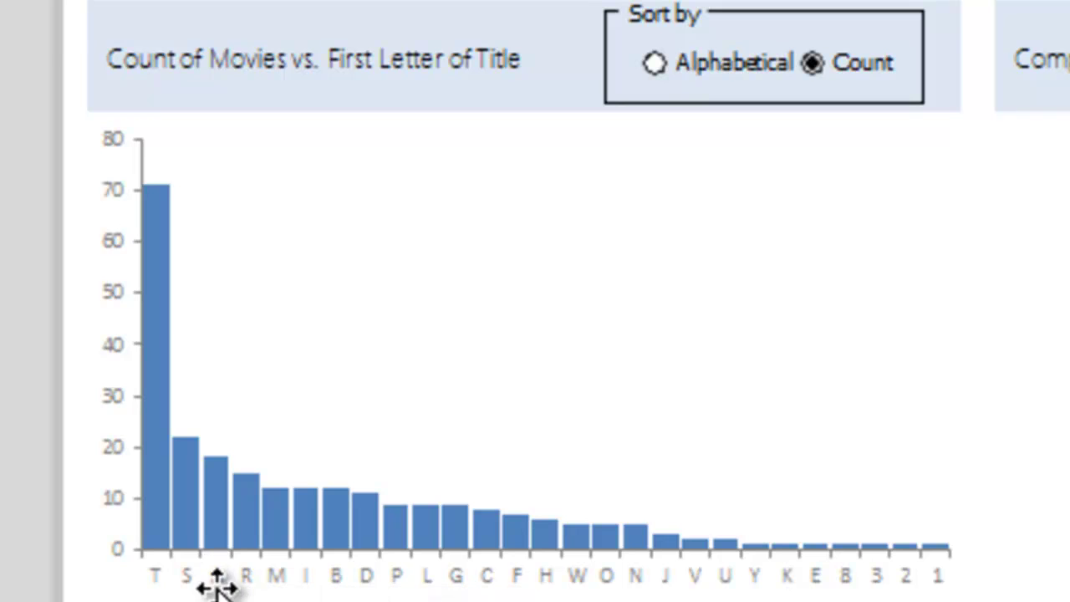
{"action": "left_click", "coordinate": [684, 76]}
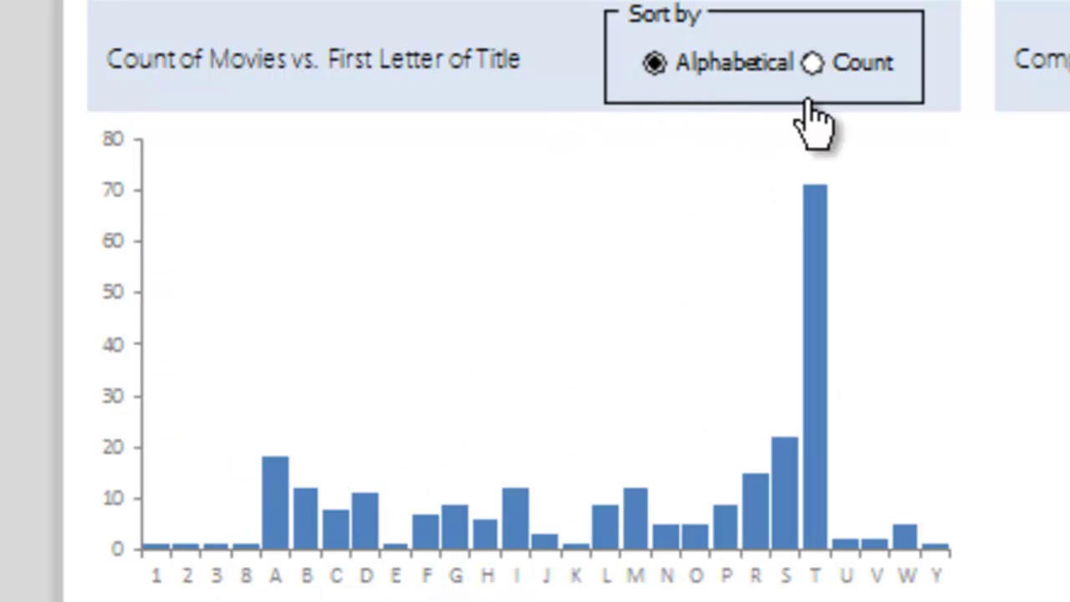
{"action": "left_click", "coordinate": [871, 65]}
{"action": "mouse_move", "coordinate": [163, 461]}
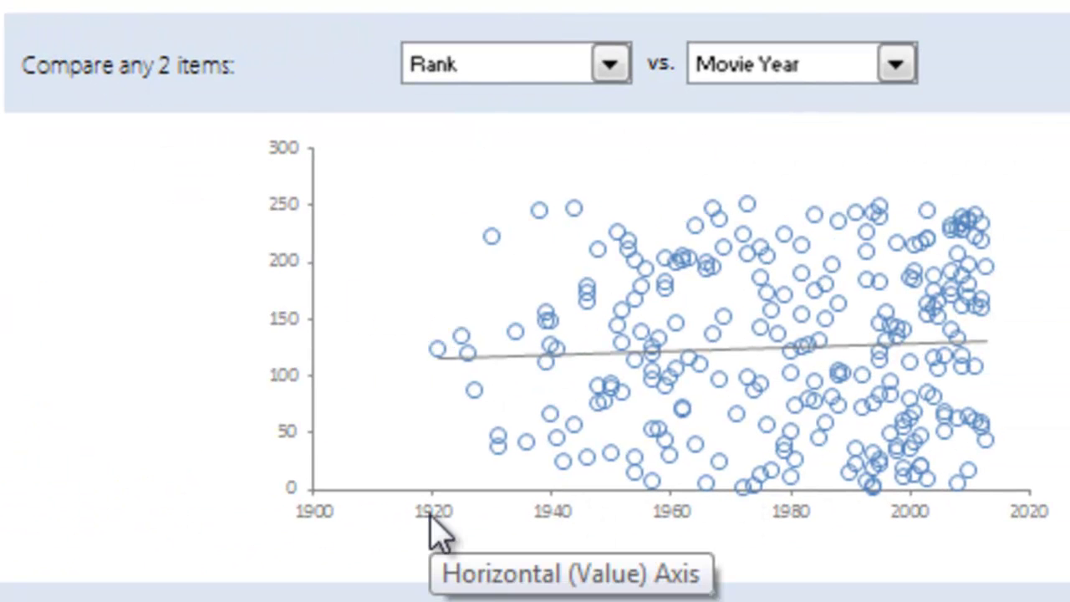
Step: Switch the first compared measure through Rating, Rank and Votes, ending on Length of Title
{"action": "mouse_move", "coordinate": [833, 324]}
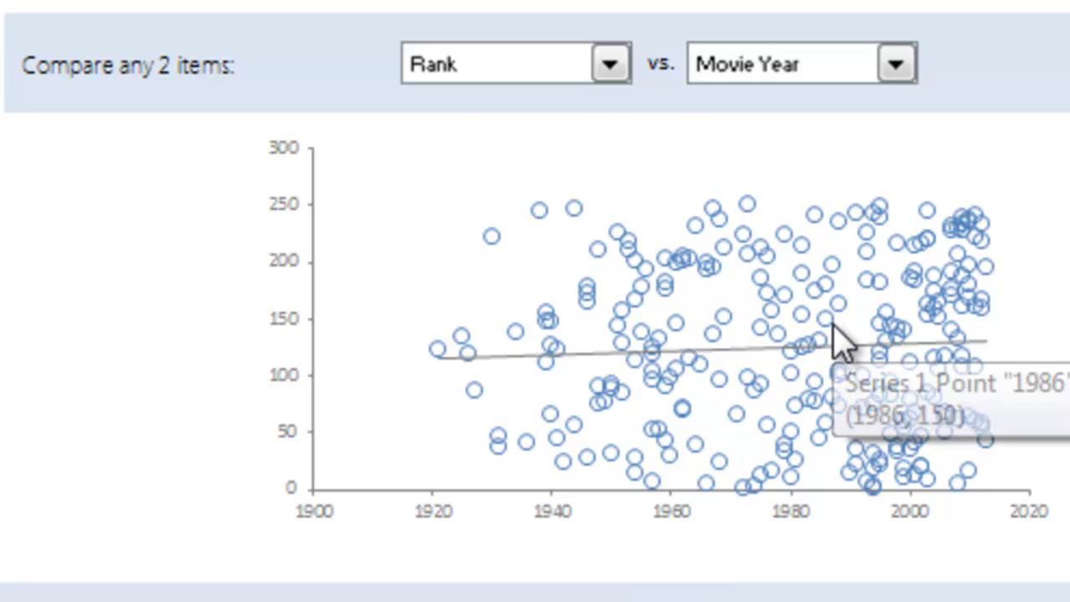
{"action": "left_click", "coordinate": [609, 65]}
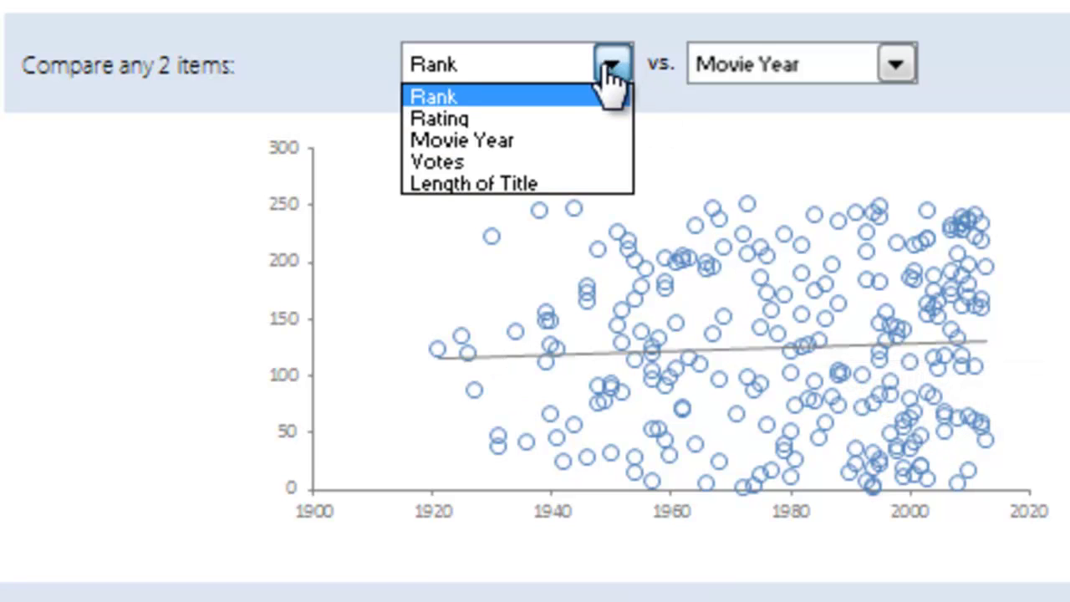
{"action": "left_click", "coordinate": [553, 119]}
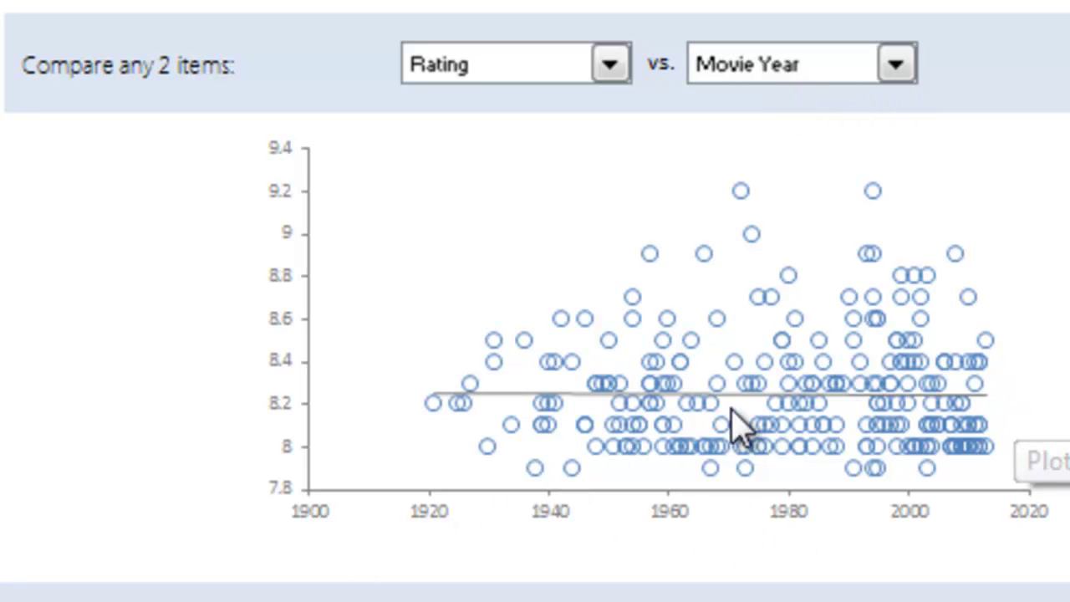
{"action": "left_click", "coordinate": [618, 71]}
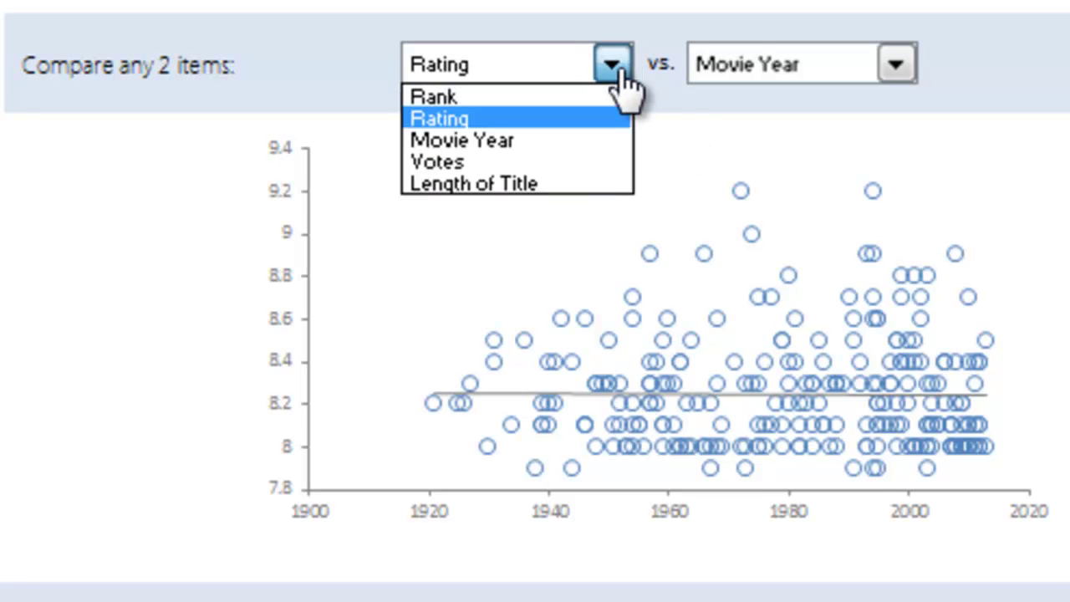
{"action": "left_click", "coordinate": [579, 96]}
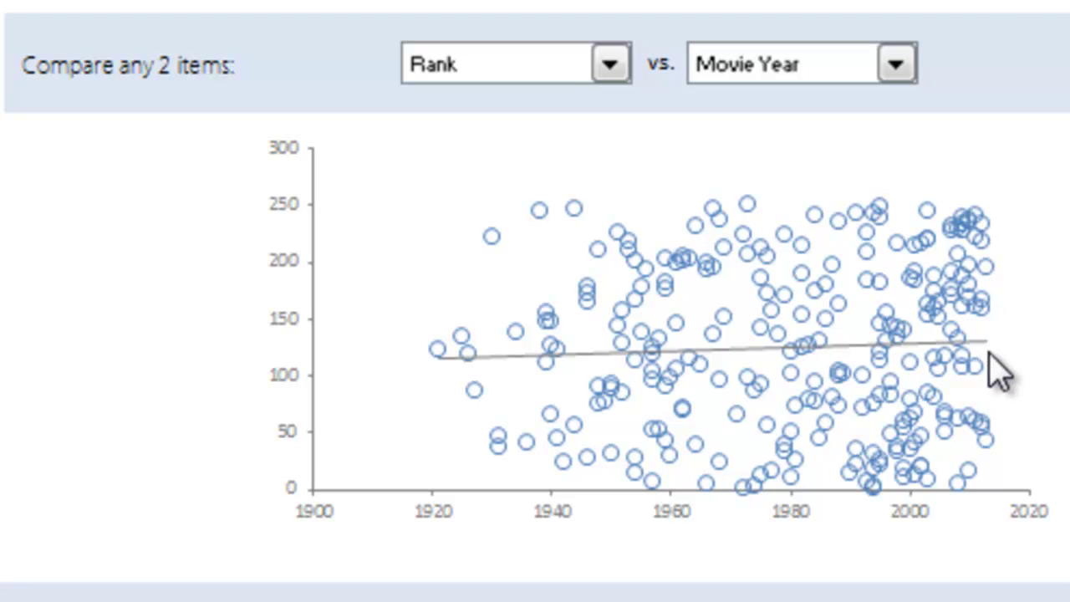
{"action": "left_click", "coordinate": [610, 70]}
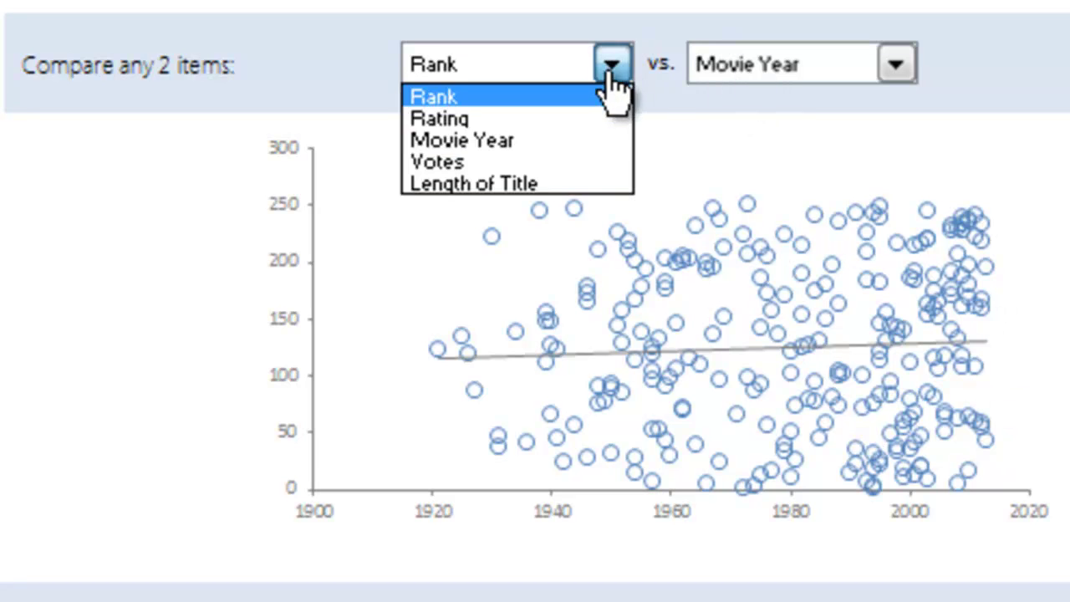
{"action": "left_click", "coordinate": [571, 162]}
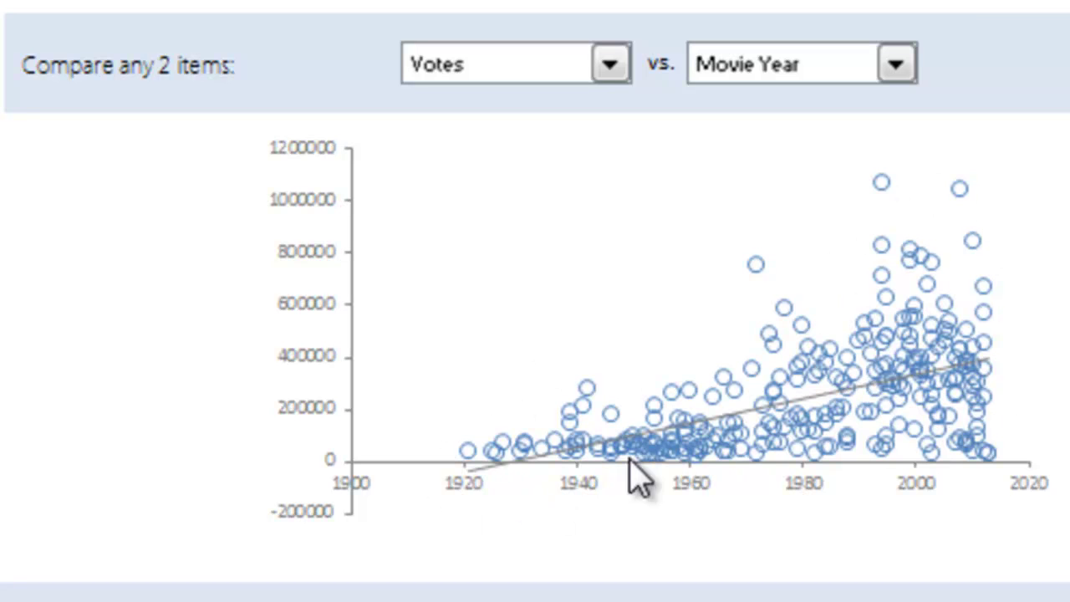
{"action": "left_click", "coordinate": [611, 65]}
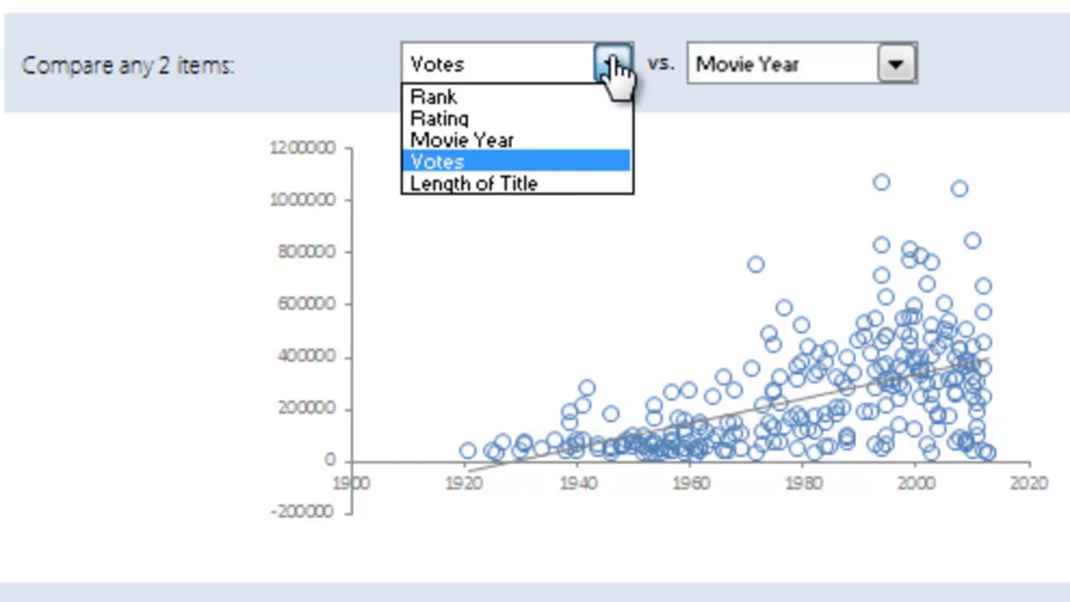
{"action": "left_click", "coordinate": [545, 184]}
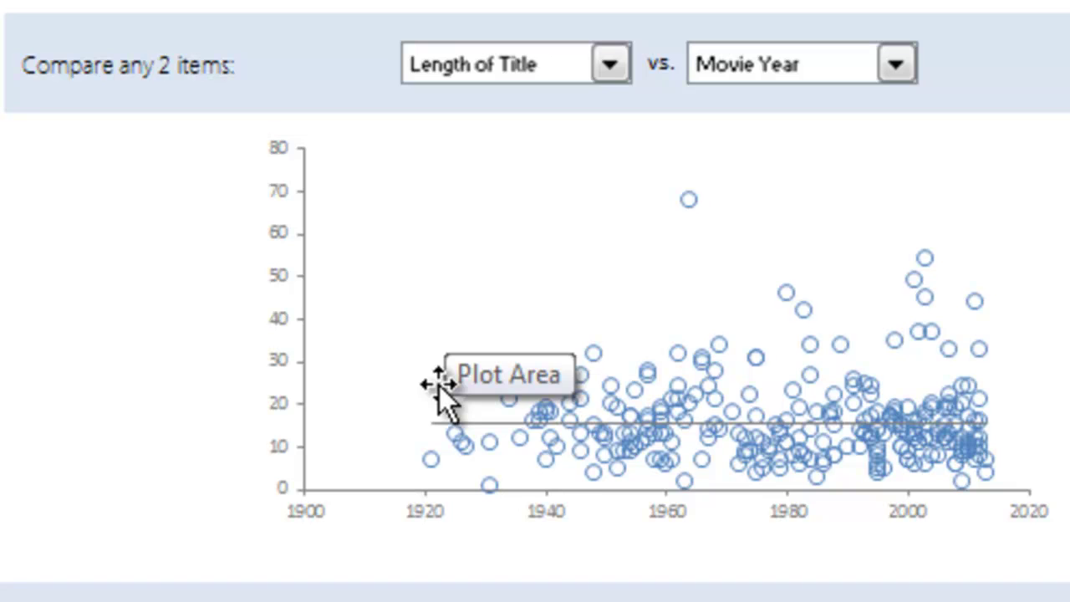
{"action": "mouse_move", "coordinate": [697, 209]}
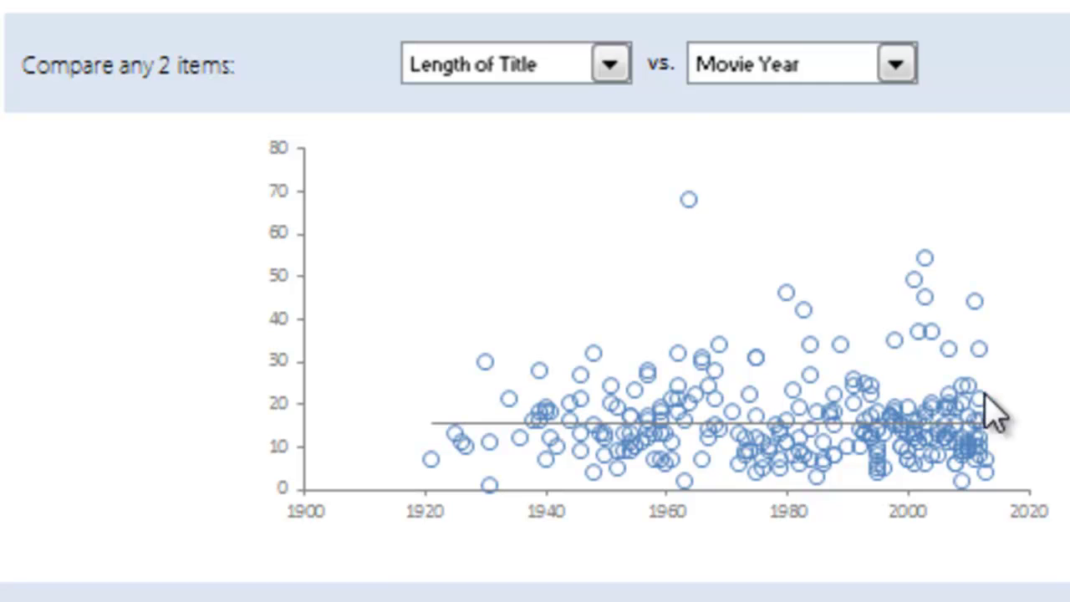
Step: Set the vs. measure to Rank, then to Votes, comparing Length of Title against Votes
{"action": "left_click", "coordinate": [895, 66]}
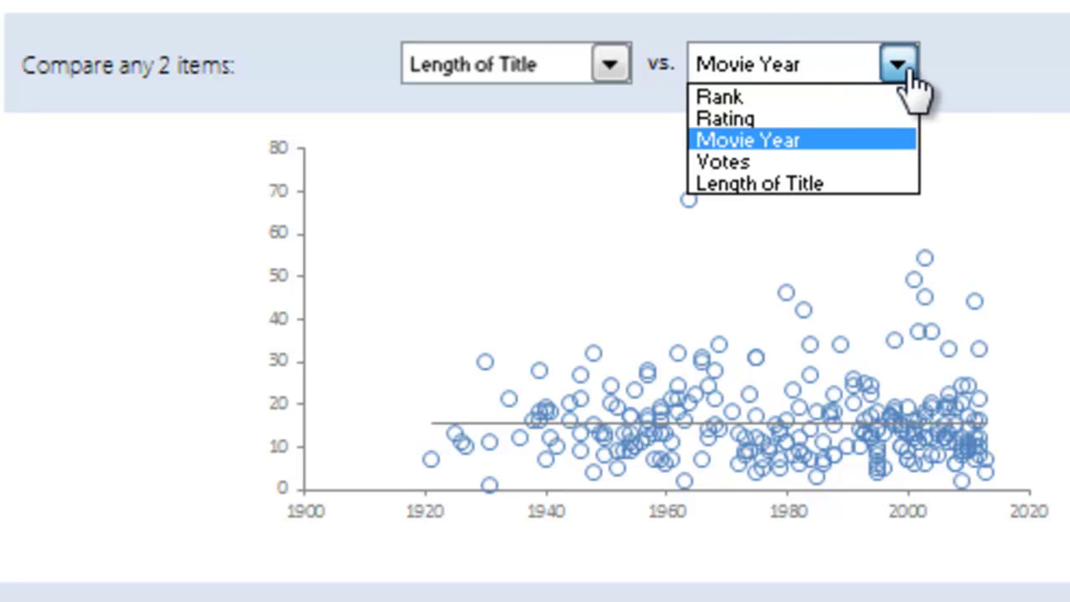
{"action": "left_click", "coordinate": [864, 94]}
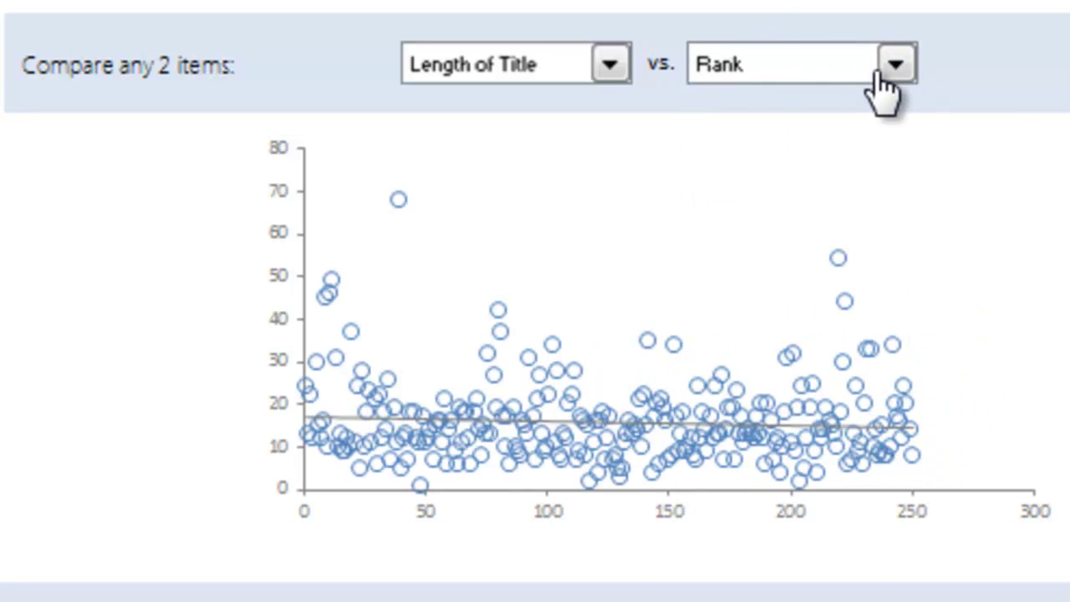
{"action": "left_click", "coordinate": [891, 77]}
{"action": "left_click", "coordinate": [851, 162]}
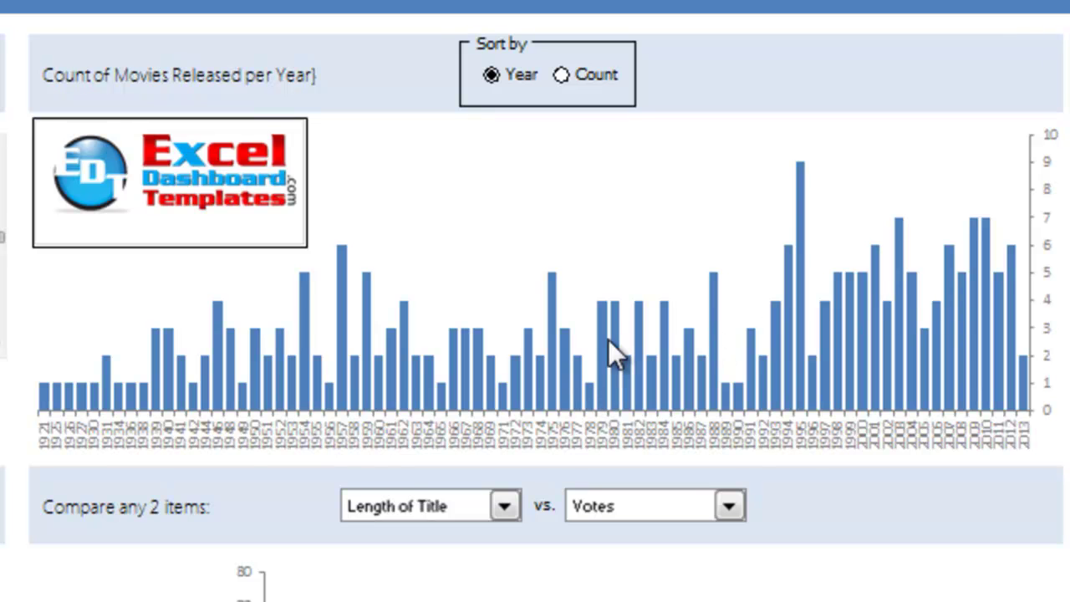
Step: Sort the yearly release chart by movie count, then return it to year order
{"action": "mouse_move", "coordinate": [609, 341]}
{"action": "left_click", "coordinate": [561, 75]}
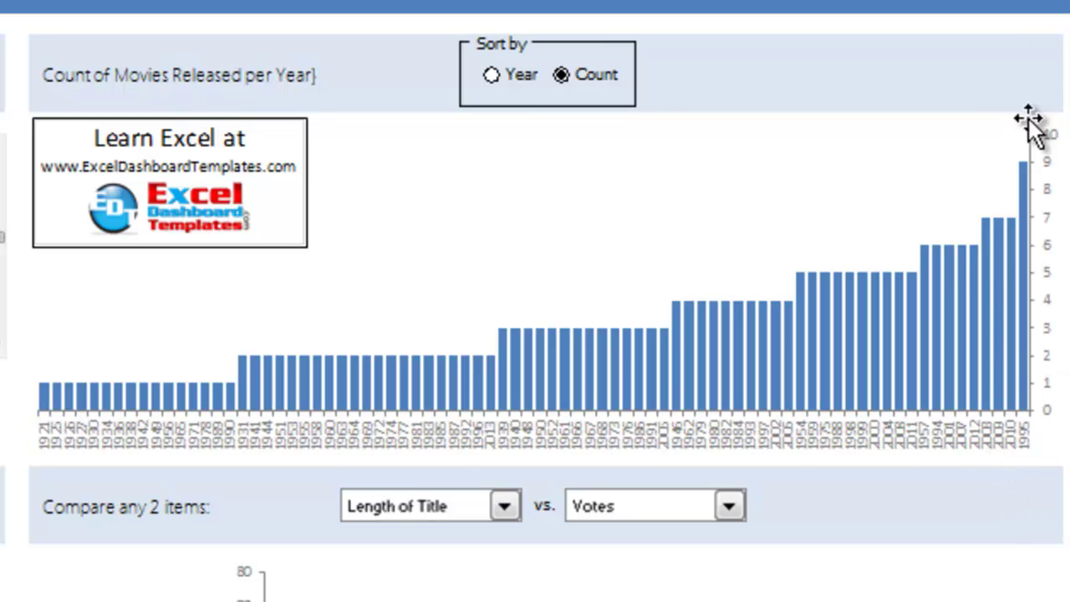
{"action": "left_click", "coordinate": [492, 76]}
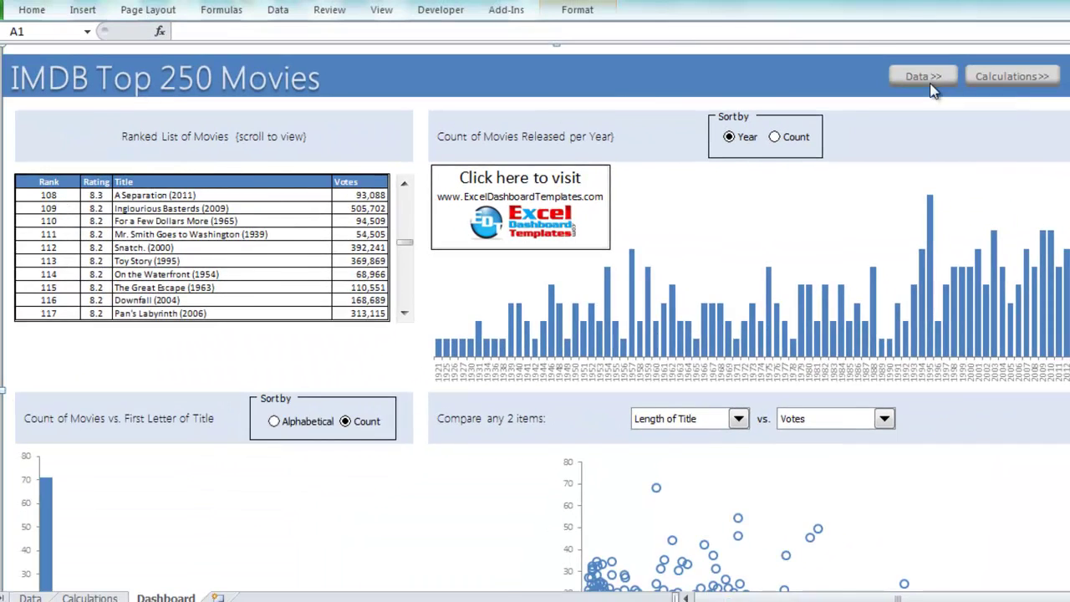
Step: Go to the Data sheet, back to the Dashboard, then to the Calculations sheet
{"action": "left_click", "coordinate": [1055, 8]}
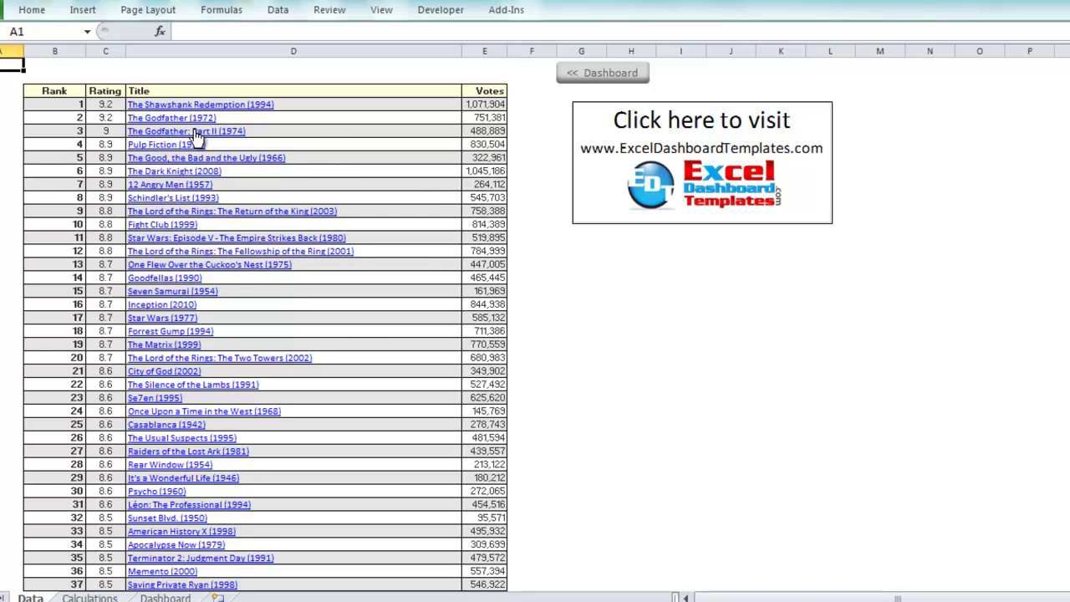
{"action": "left_click", "coordinate": [568, 82]}
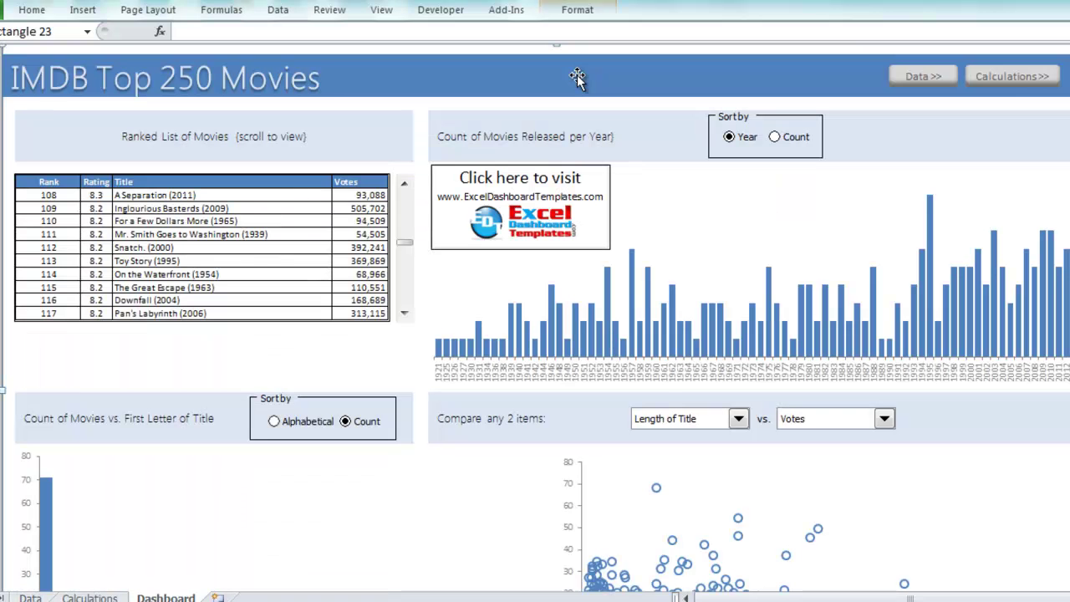
{"action": "left_click", "coordinate": [1032, 83]}
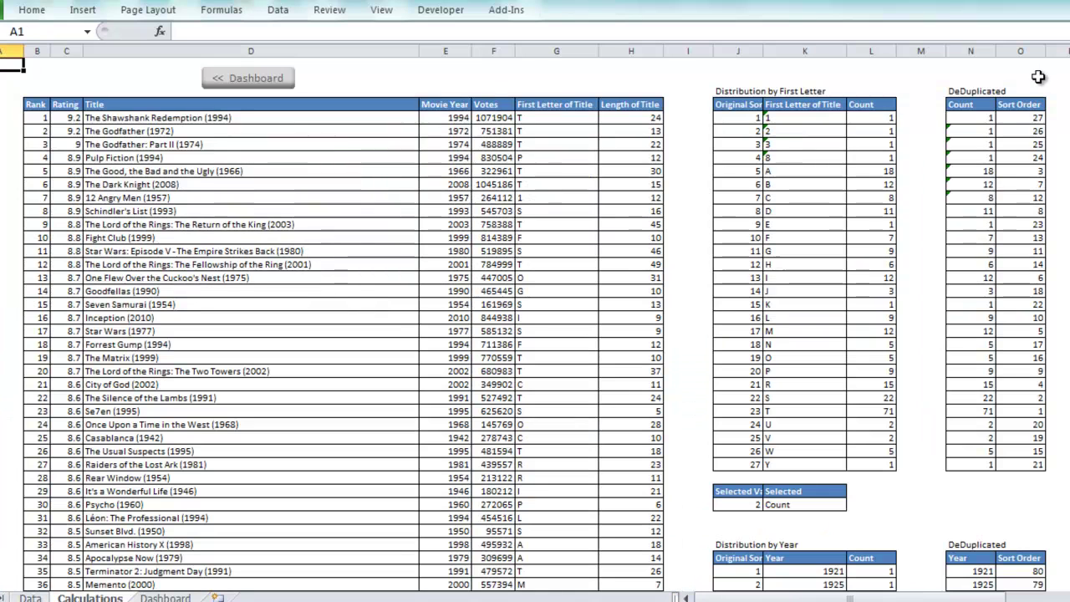
{"action": "left_click", "coordinate": [193, 120]}
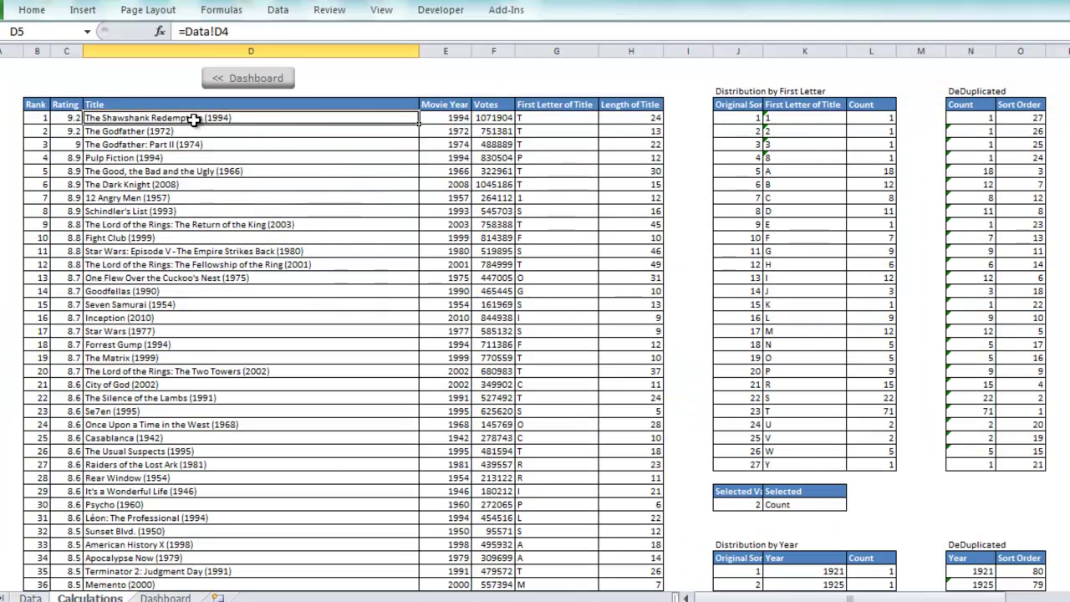
{"action": "key", "text": "Left"}
{"action": "key", "text": "Left"}
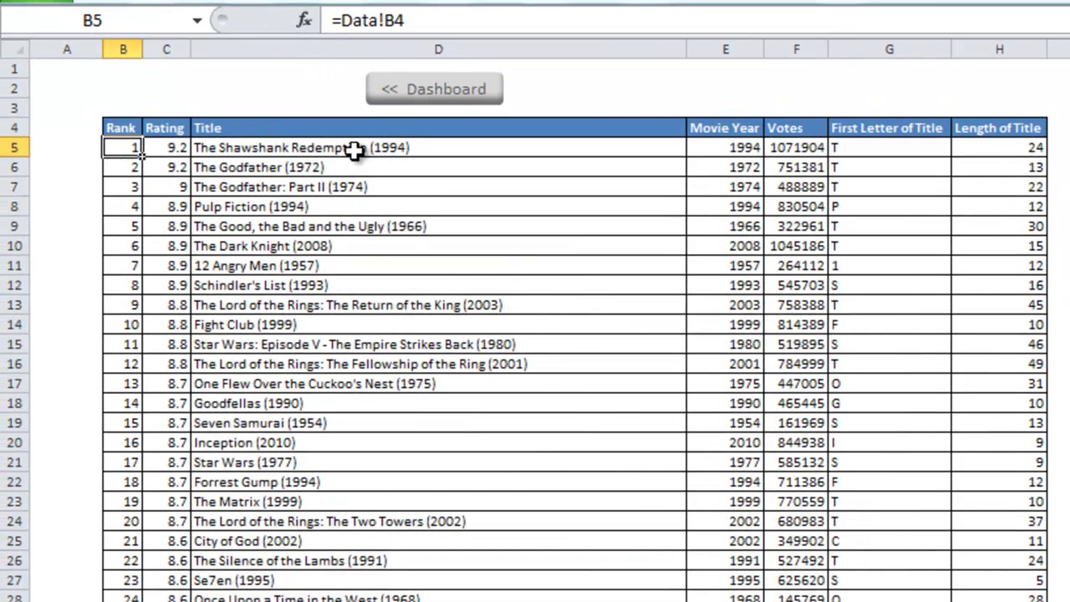
{"action": "key", "text": "Right"}
{"action": "key", "text": "Right"}
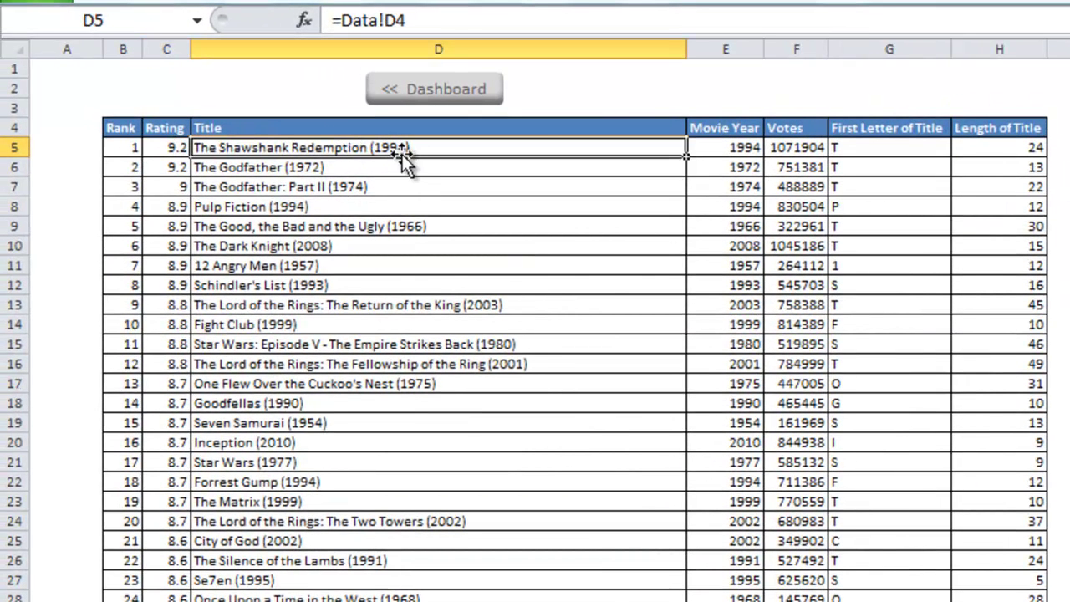
{"action": "left_click", "coordinate": [718, 149]}
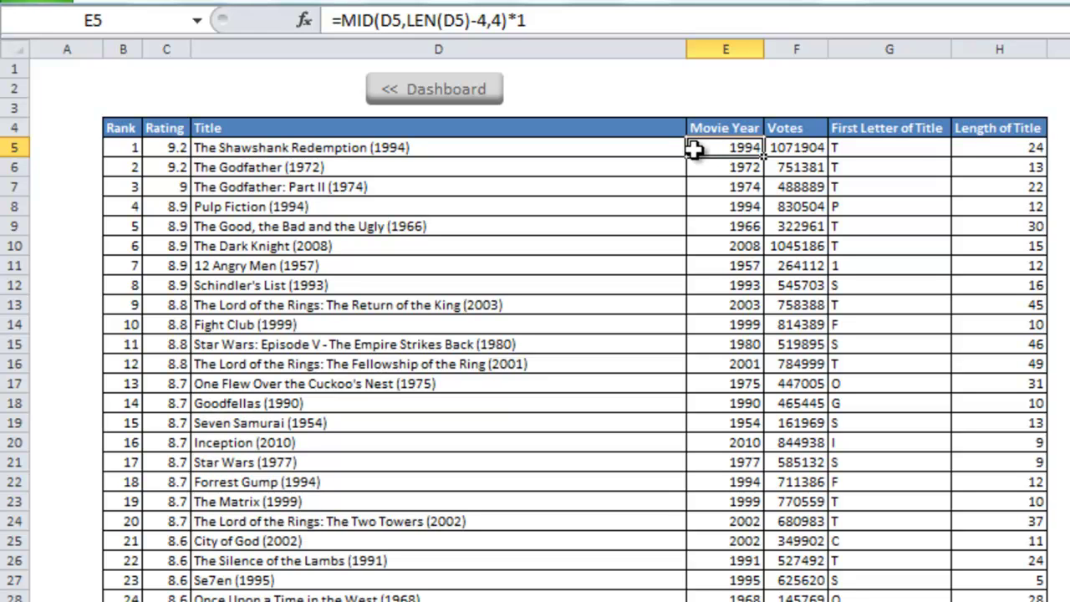
{"action": "left_click", "coordinate": [892, 146]}
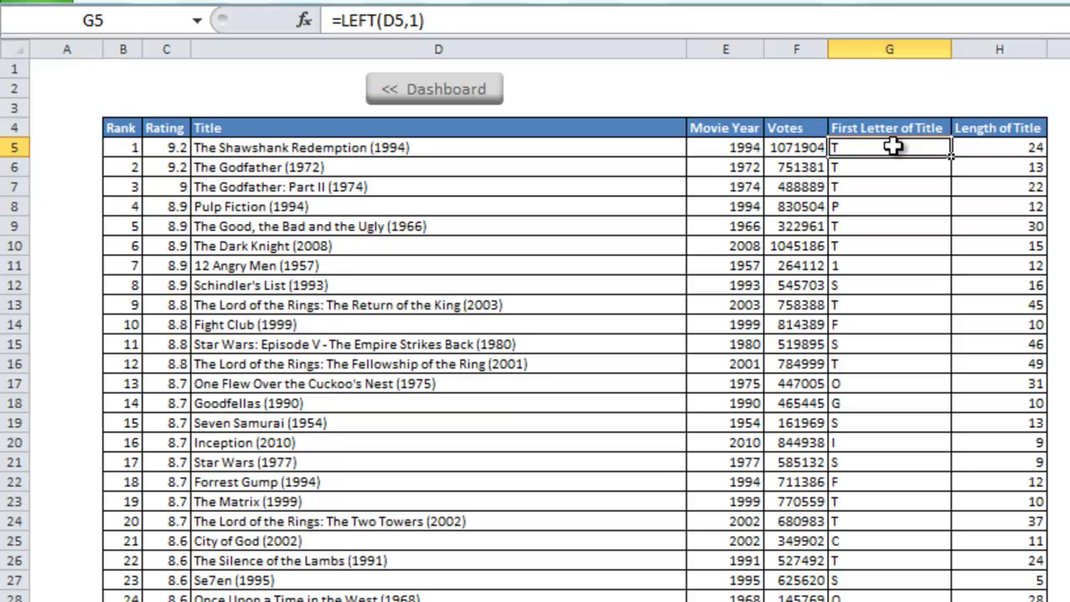
{"action": "left_click", "coordinate": [1002, 146]}
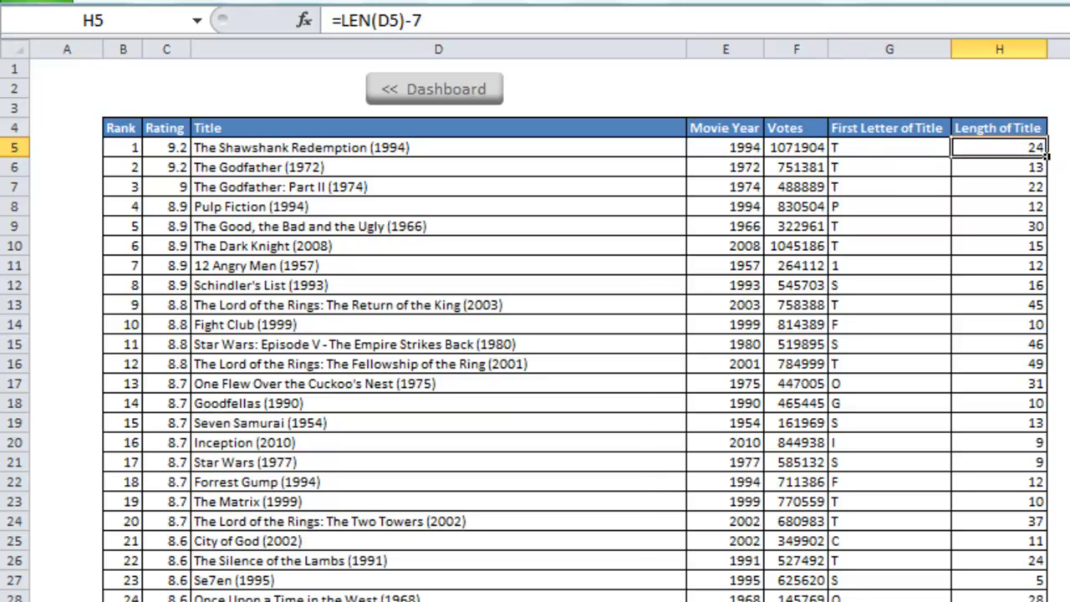
{"action": "scroll", "coordinate": [535, 334], "scroll_direction": "right", "scroll_amount": 7}
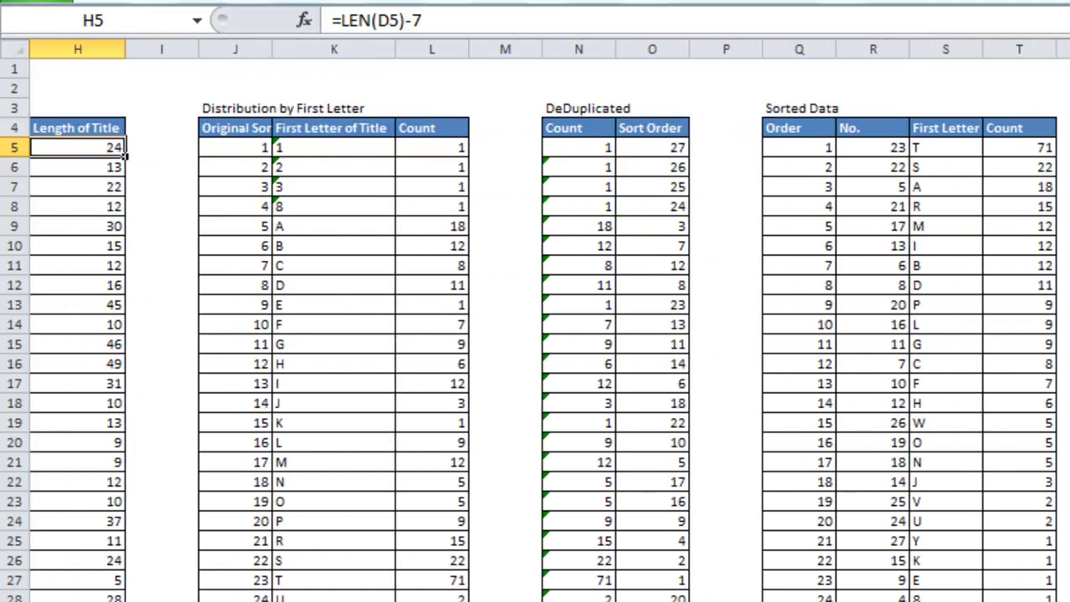
{"action": "scroll", "coordinate": [535, 334], "scroll_direction": "right", "scroll_amount": 1}
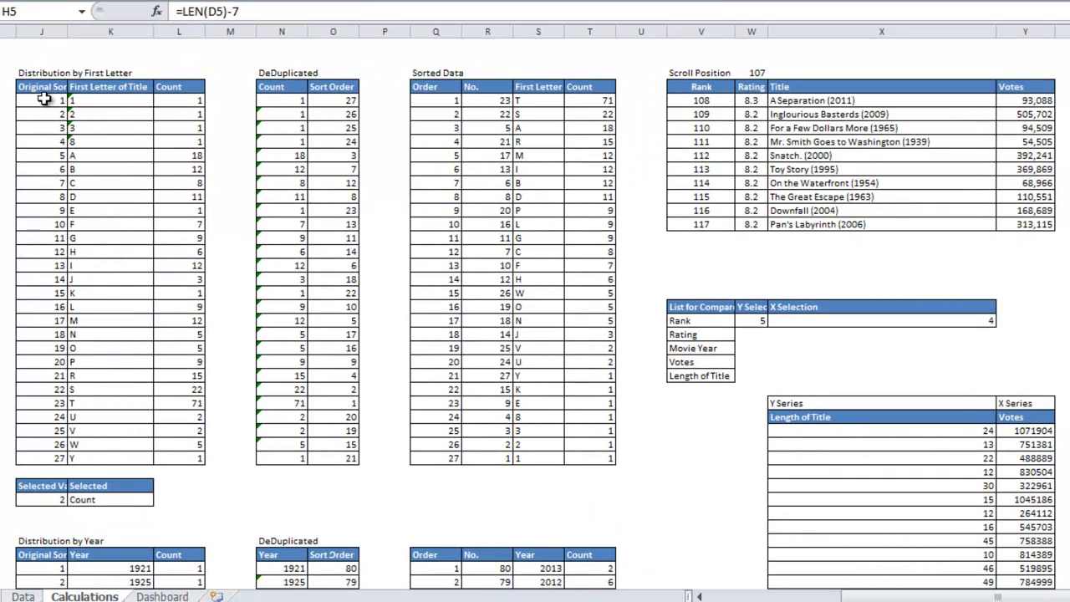
{"action": "left_click_drag", "start_coordinate": [73, 117], "coordinate": [59, 325]}
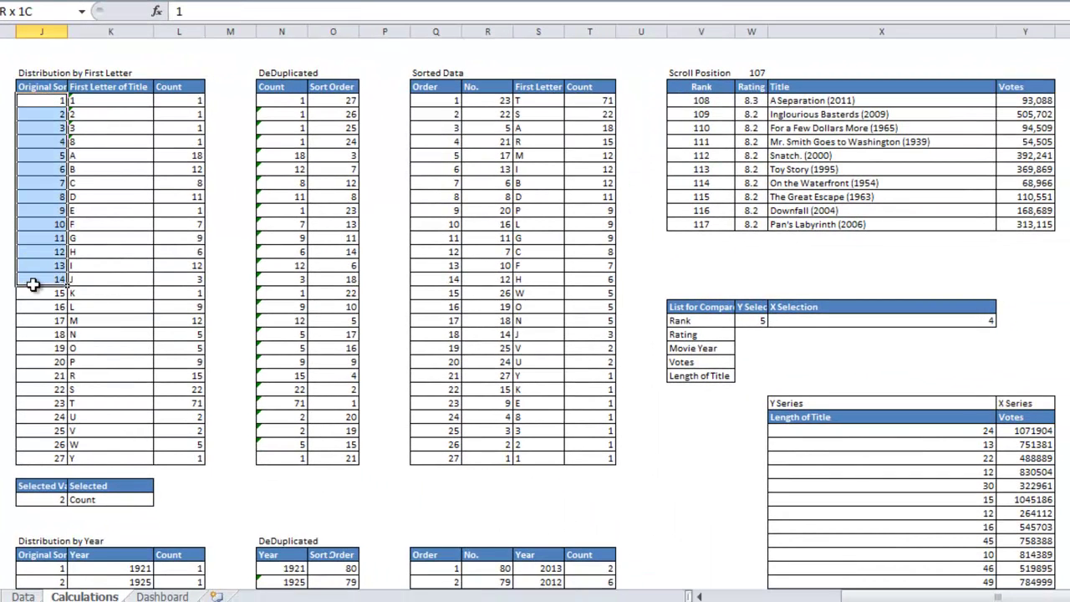
{"action": "left_click_drag", "start_coordinate": [32, 285], "coordinate": [34, 363]}
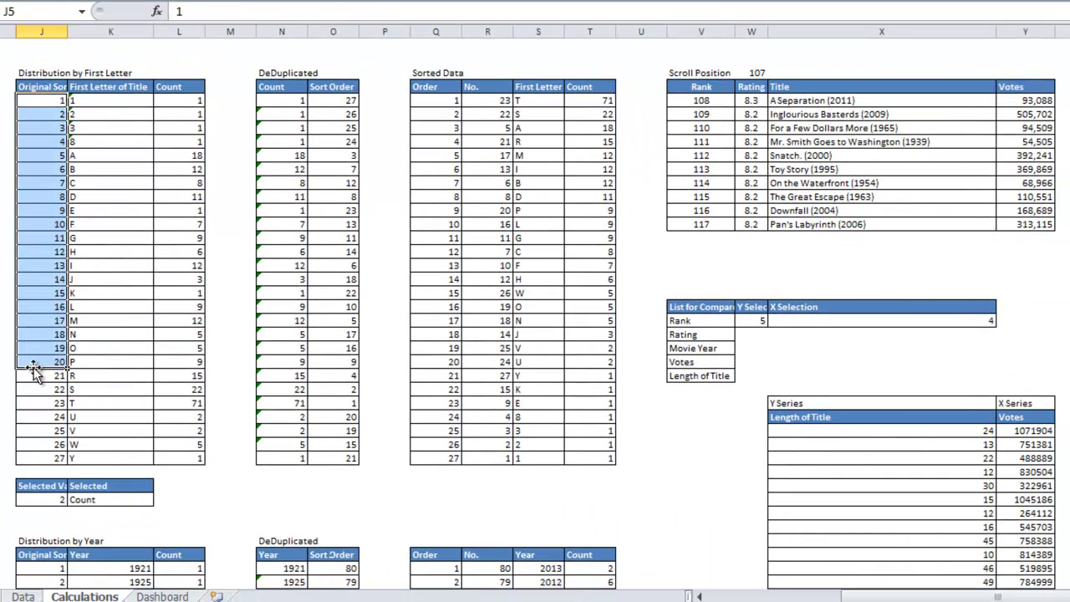
{"action": "left_click", "coordinate": [282, 102]}
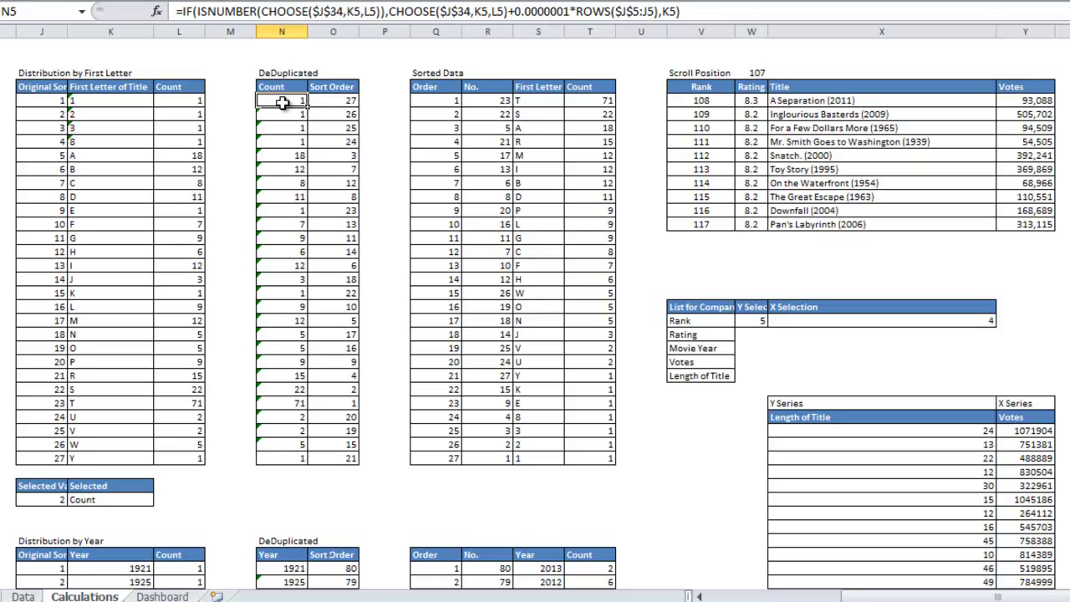
{"action": "left_click_drag", "start_coordinate": [435, 102], "coordinate": [441, 179]}
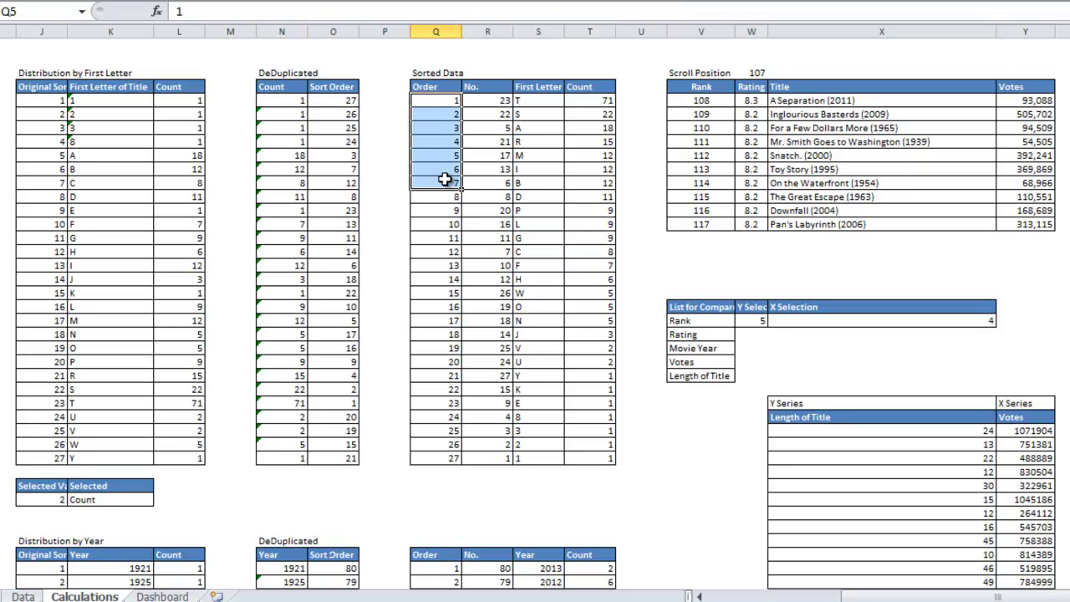
{"action": "left_click", "coordinate": [501, 114]}
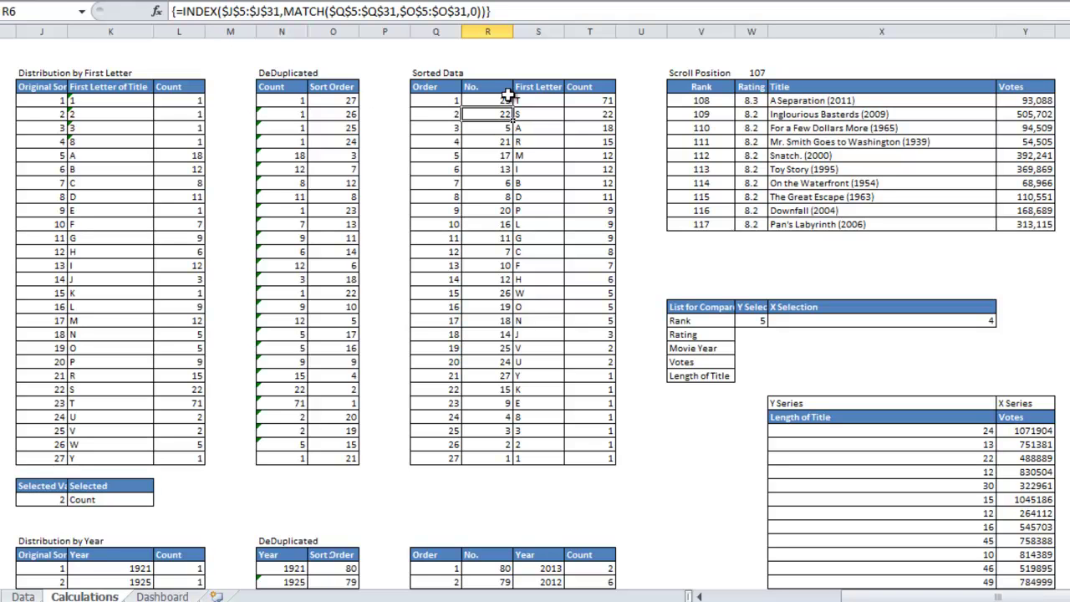
{"action": "left_click", "coordinate": [707, 101]}
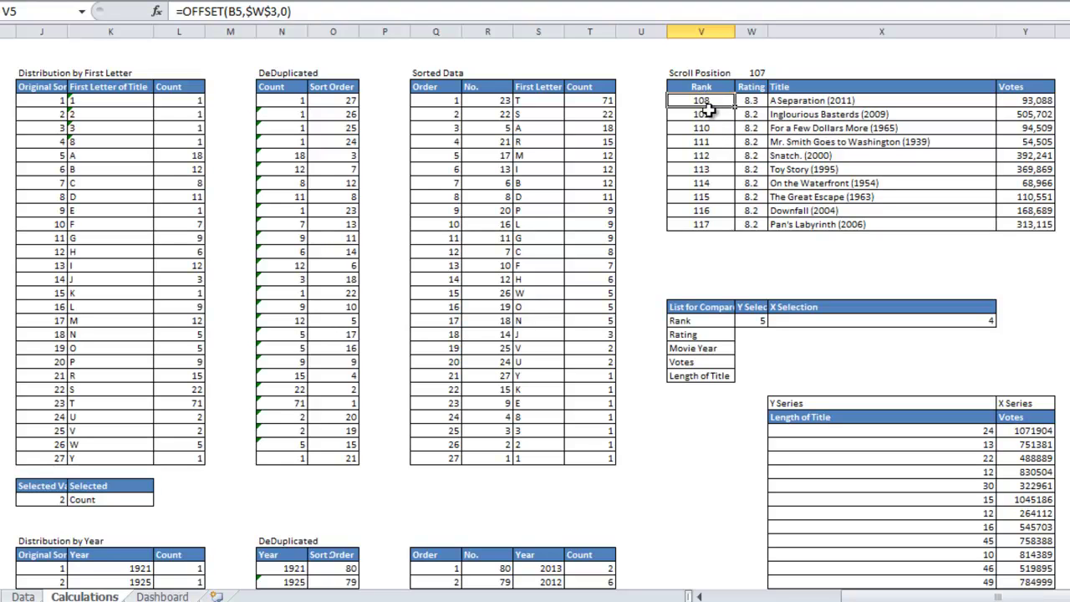
{"action": "left_click_drag", "start_coordinate": [717, 101], "coordinate": [712, 222]}
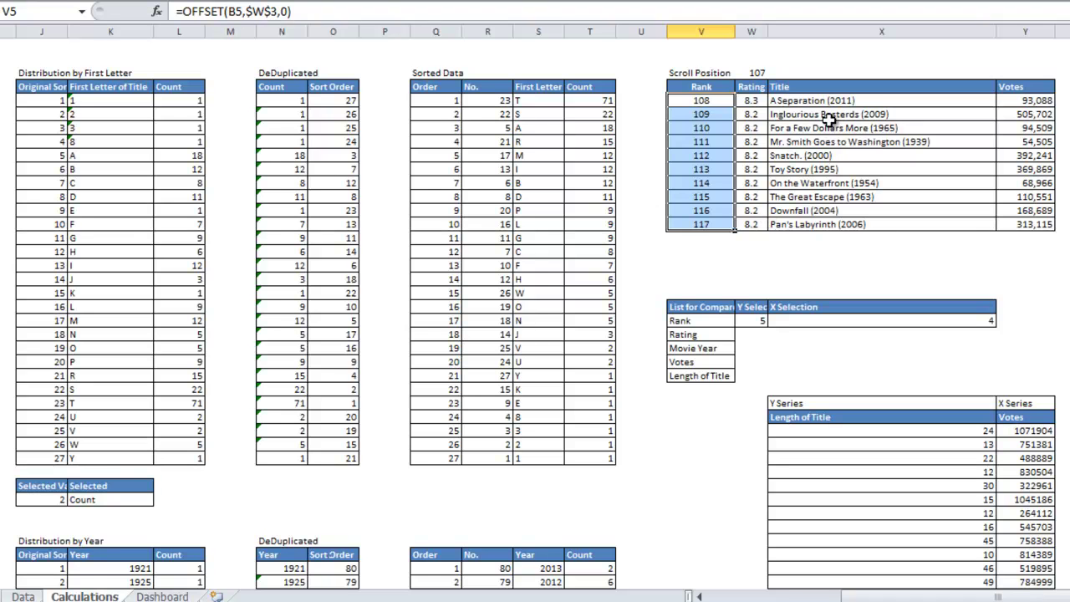
{"action": "left_click_drag", "start_coordinate": [873, 102], "coordinate": [1002, 216]}
{"action": "left_click", "coordinate": [891, 211]}
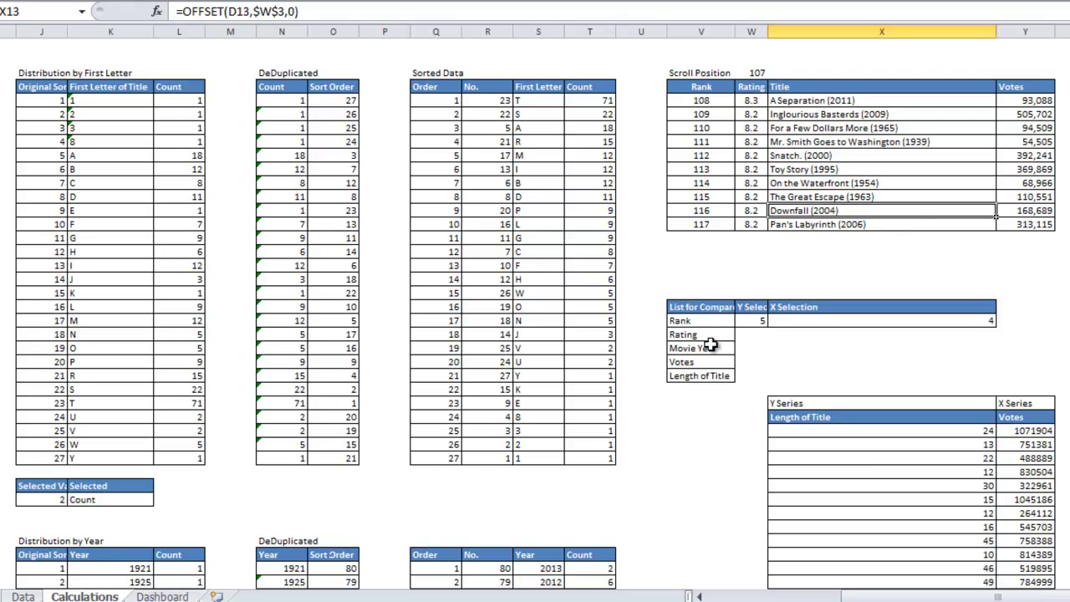
{"action": "scroll", "coordinate": [996, 215], "scroll_direction": "down", "scroll_amount": 8}
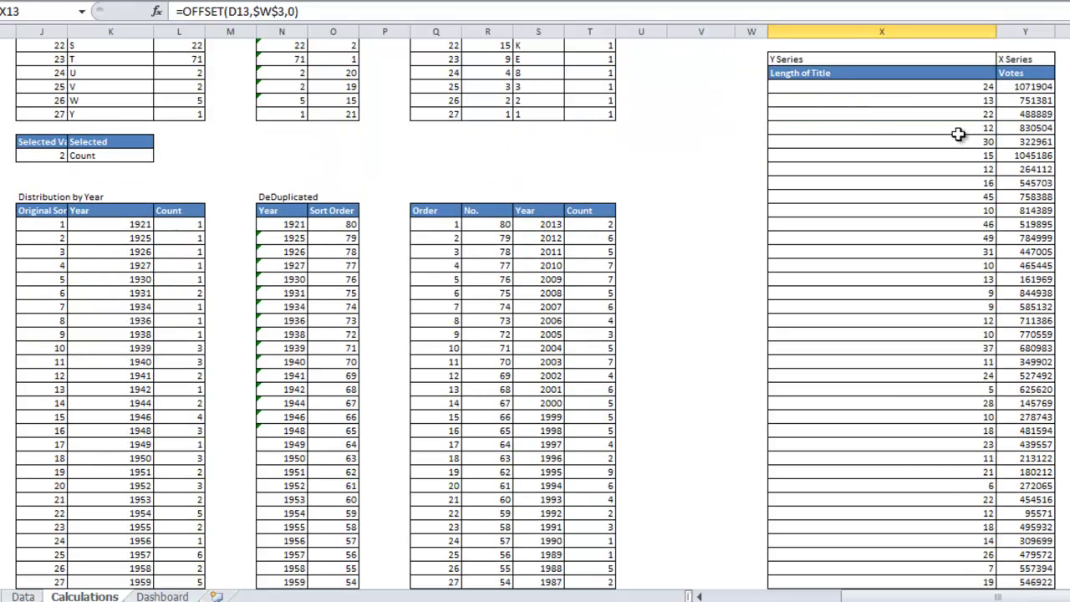
{"action": "left_click", "coordinate": [104, 268]}
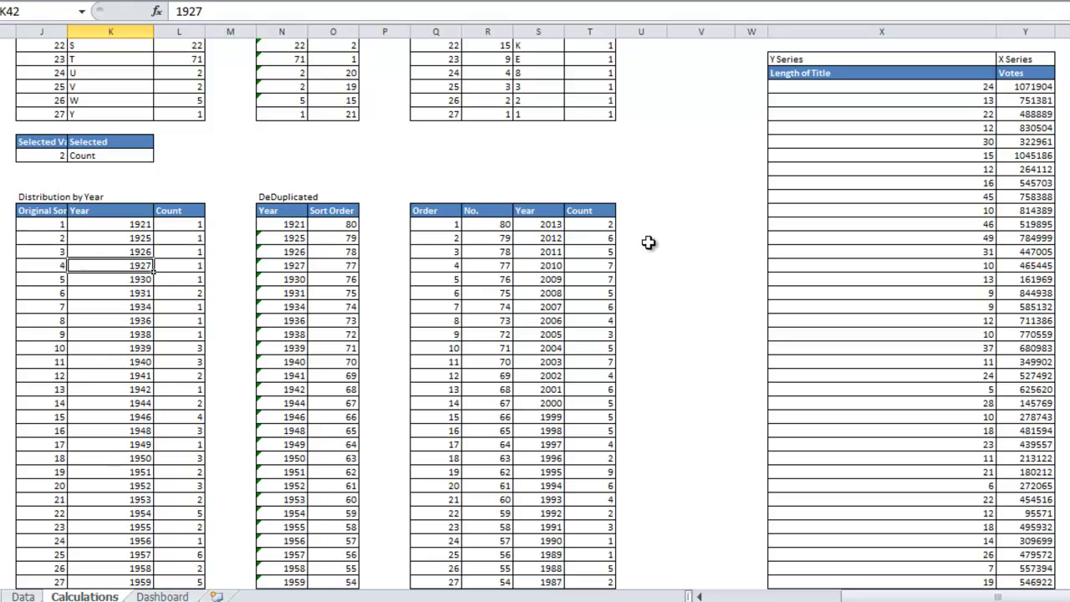
{"action": "scroll", "coordinate": [535, 317], "scroll_direction": "down", "scroll_amount": 20}
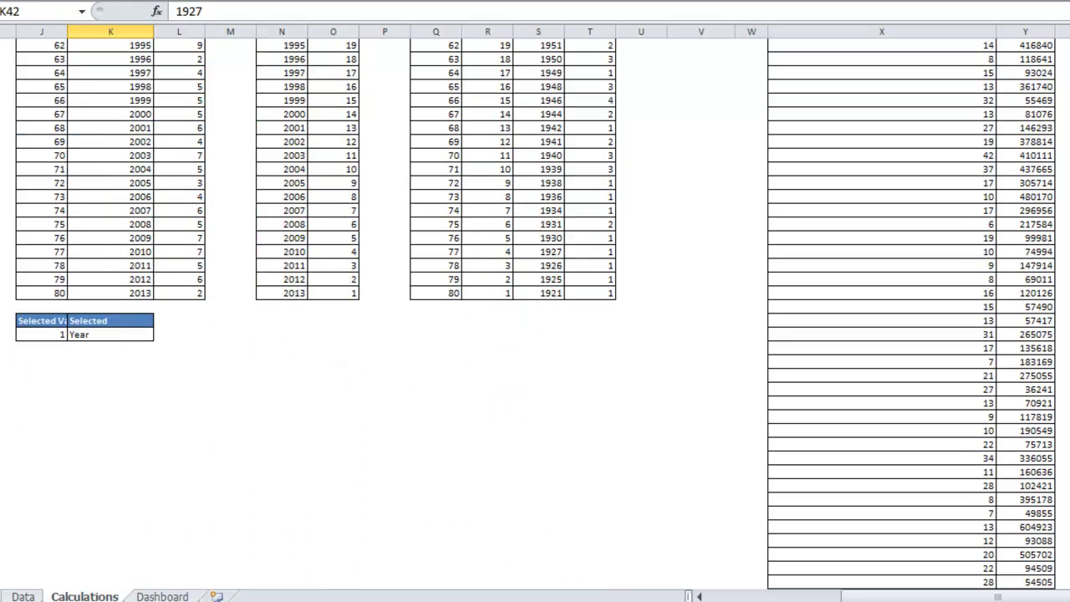
{"action": "left_click", "coordinate": [63, 335]}
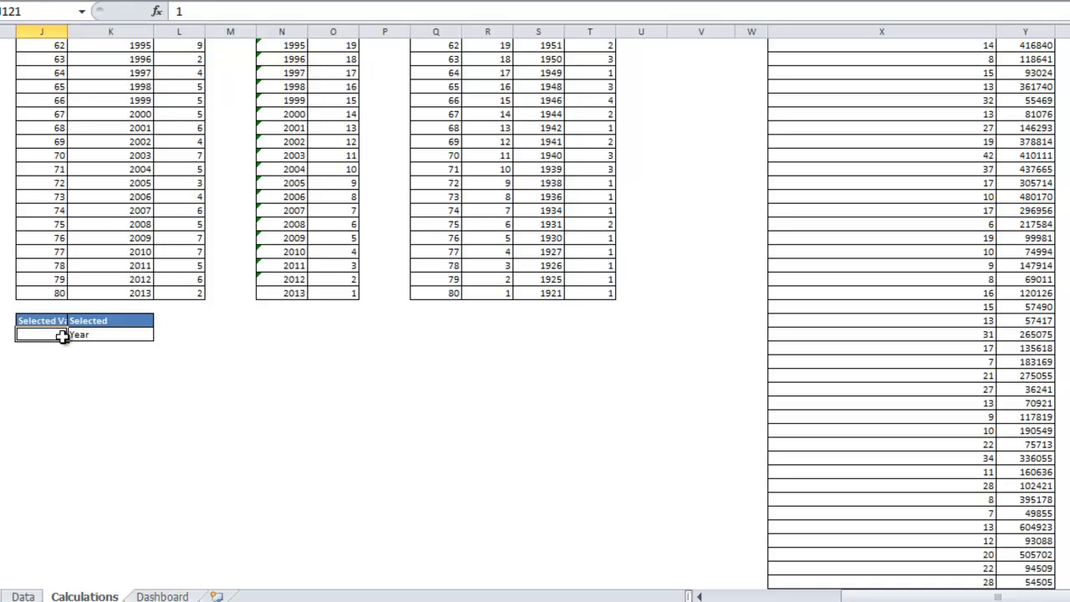
{"action": "scroll", "coordinate": [925, 111], "scroll_direction": "up", "scroll_amount": 20}
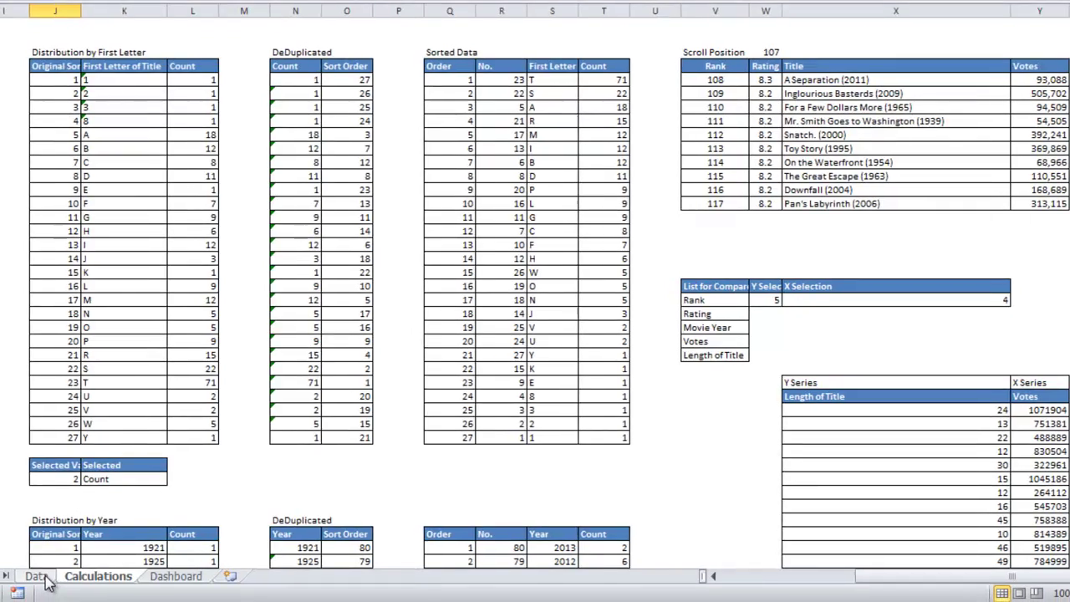
Step: Return from the Calculations sheet to the Dashboard sheet
{"action": "left_click", "coordinate": [166, 591]}
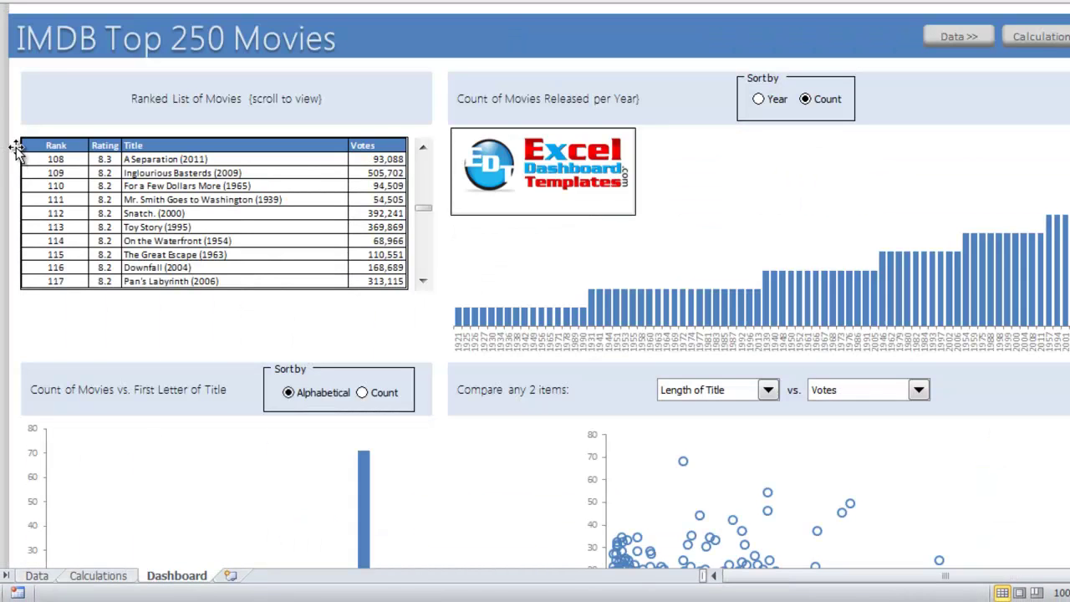